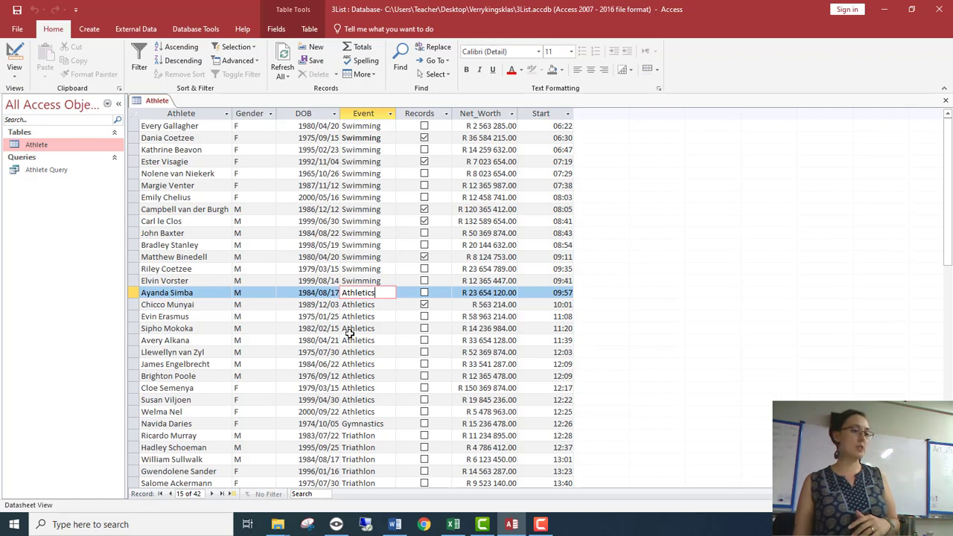
# Step: Look through all records of the Athlete table and examine the values in the Event column
pyautogui.scroll(-1, 362, 366)
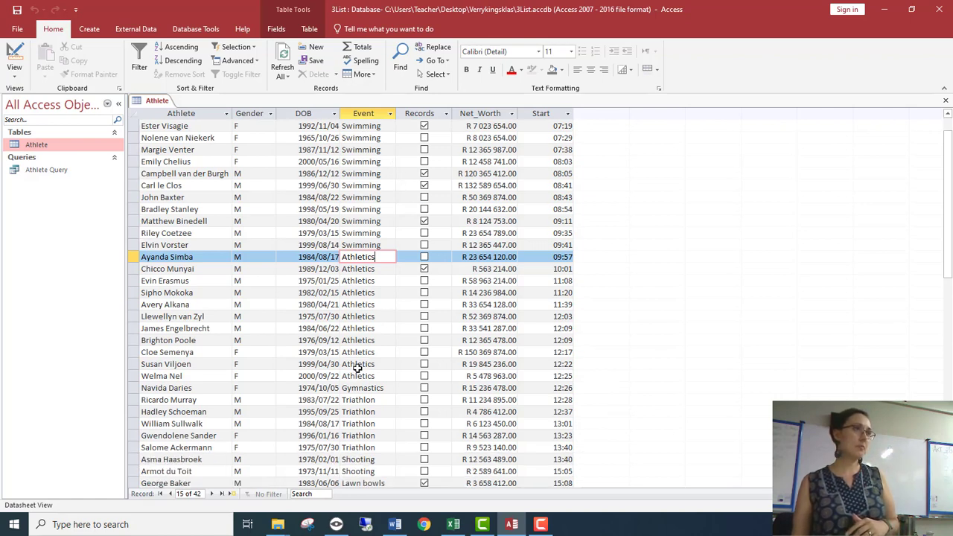
pyautogui.scroll(-5, 385, 420)
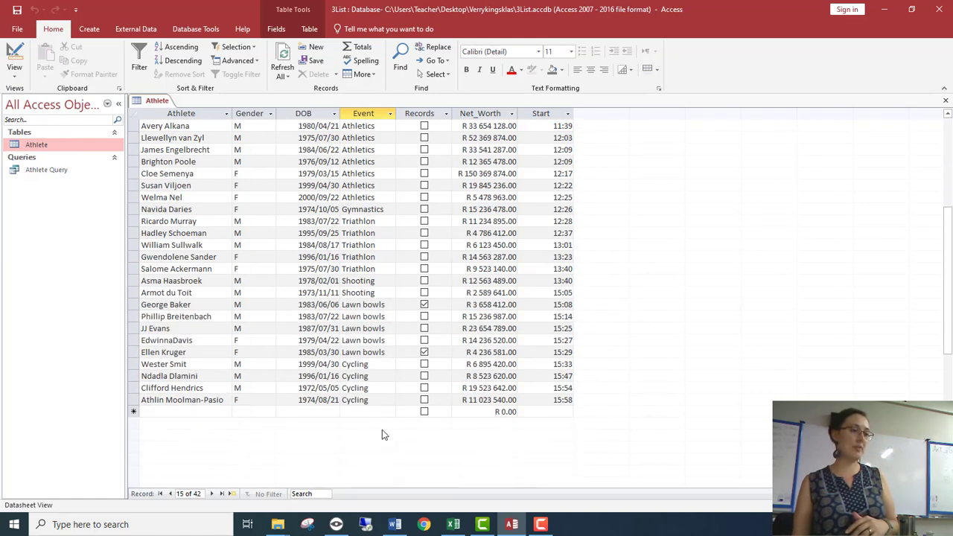
pyautogui.scroll(2, 372, 408)
pyautogui.scroll(4, 372, 408)
pyautogui.scroll(-5, 373, 408)
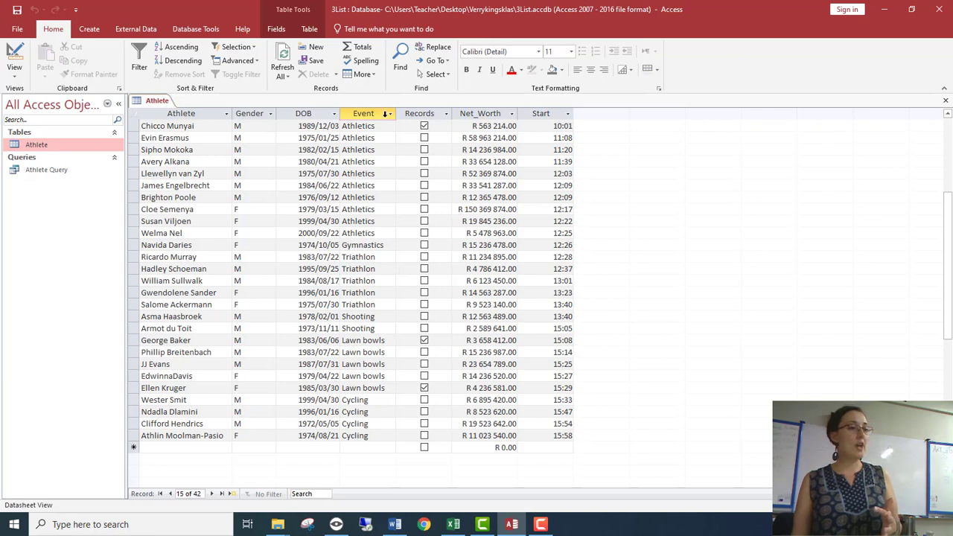
pyautogui.click(368, 113)
pyautogui.click(365, 159)
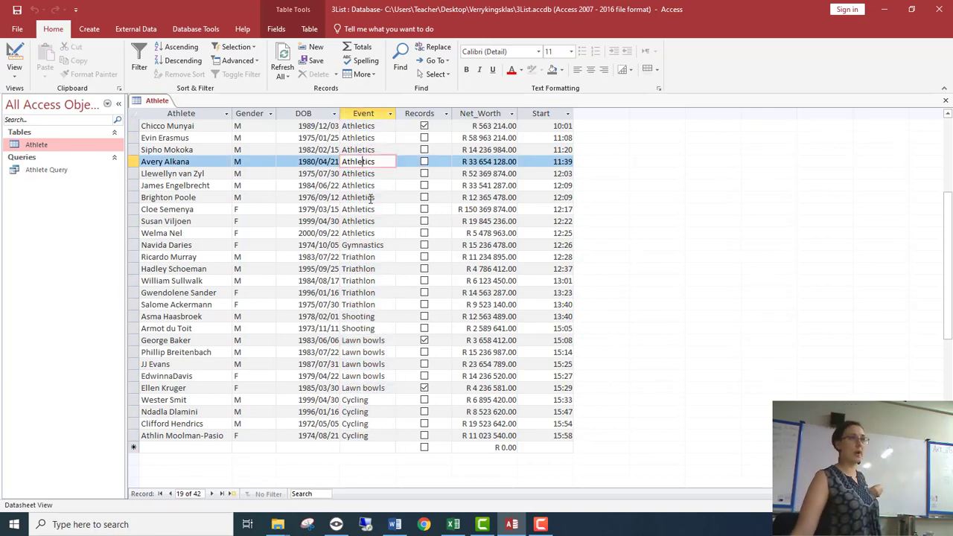
# Step: Create a simple query from the Athlete table with the Event and Athlete fields, and open it to view its records
pyautogui.click(88, 29)
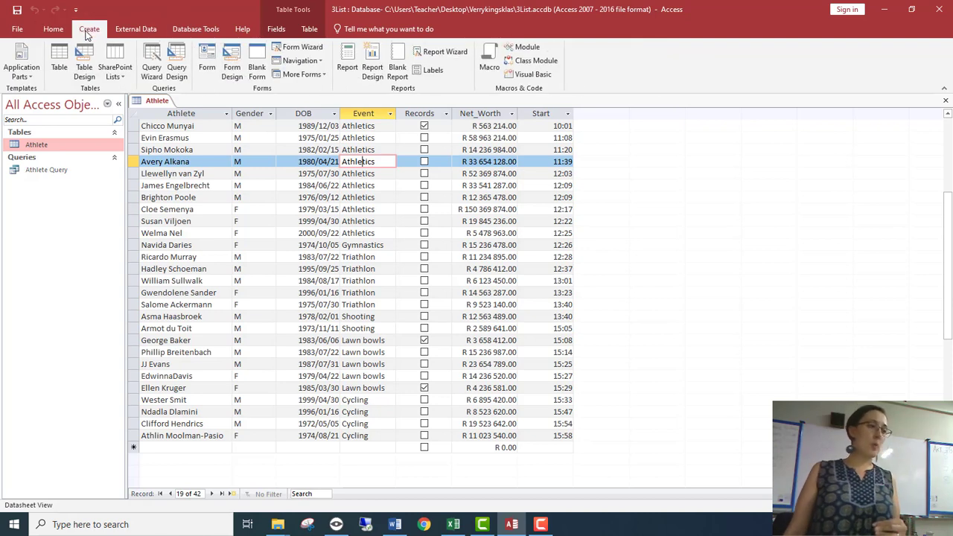
pyautogui.click(155, 68)
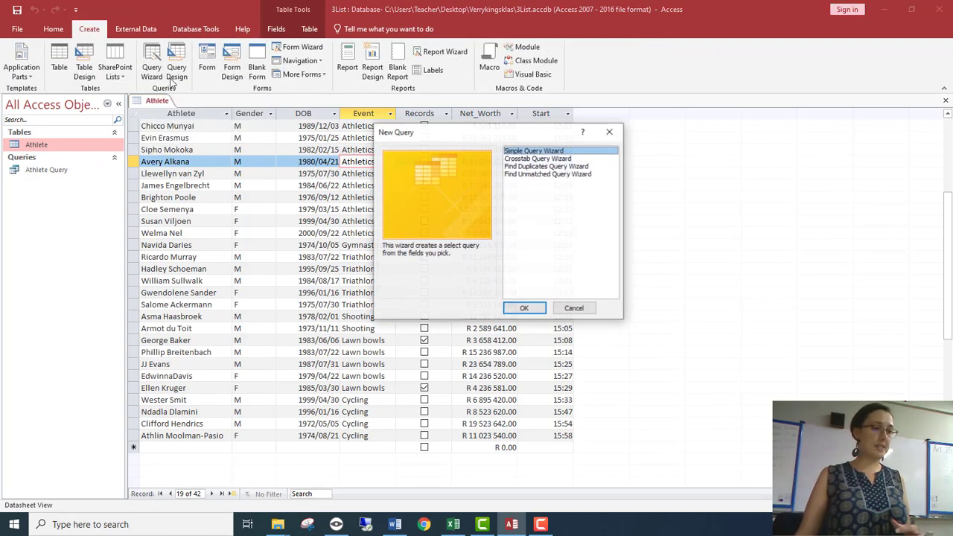
pyautogui.click(524, 308)
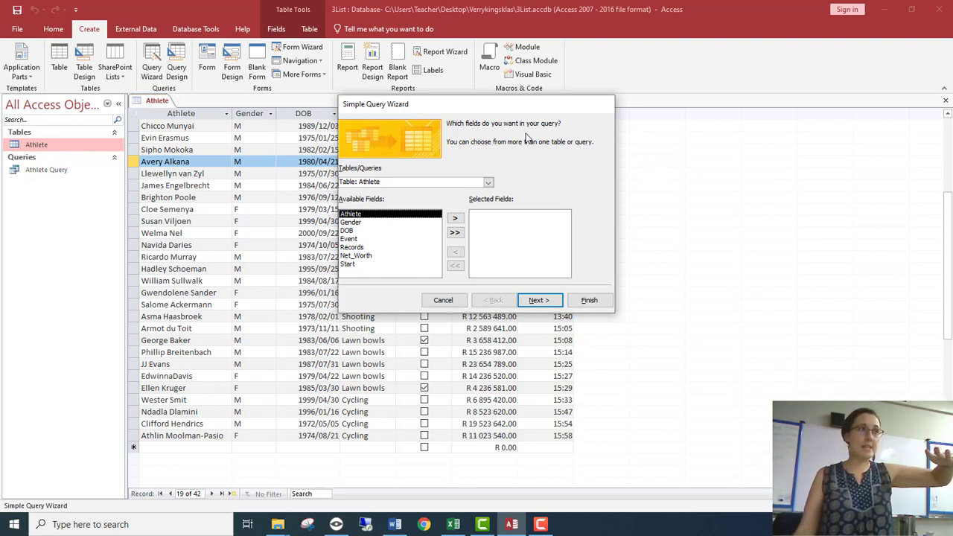
pyautogui.doubleClick(381, 240)
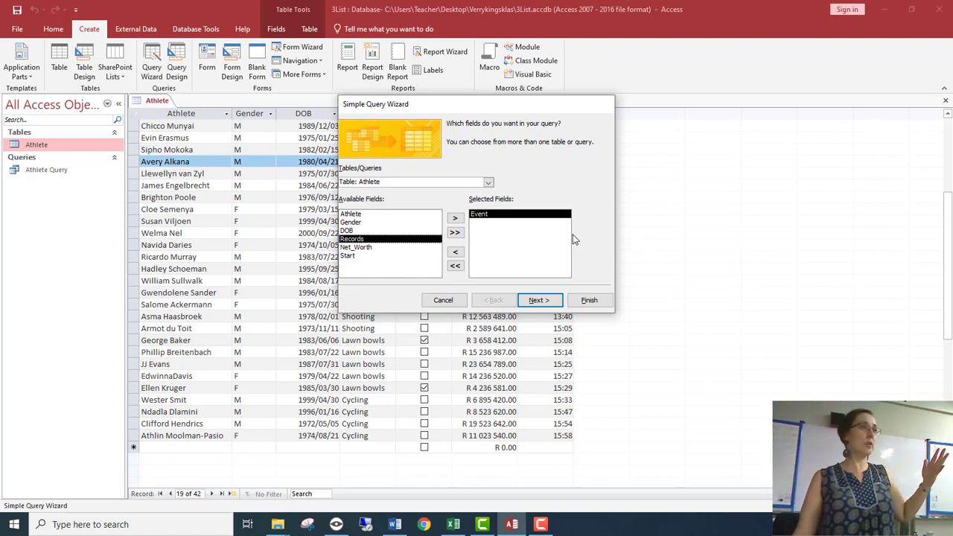
pyautogui.doubleClick(373, 214)
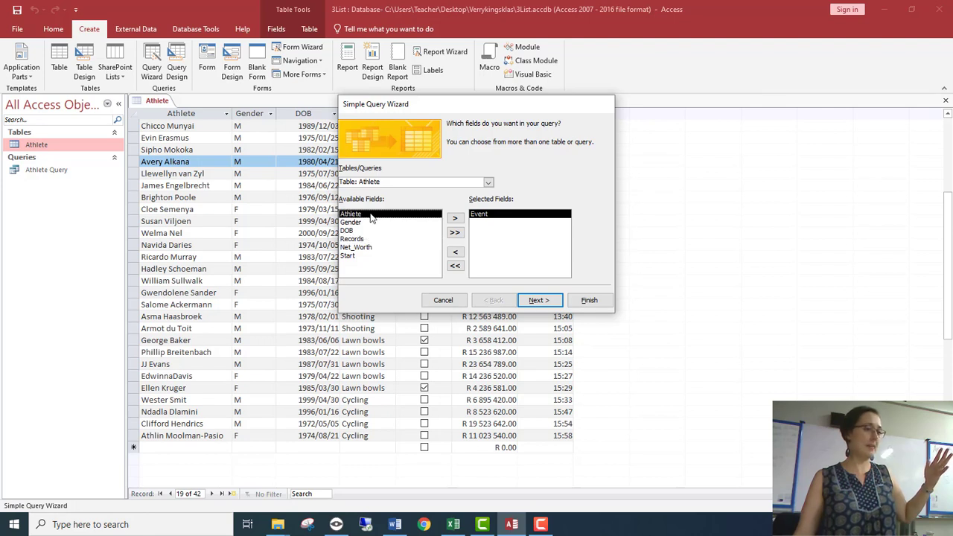
pyautogui.click(553, 300)
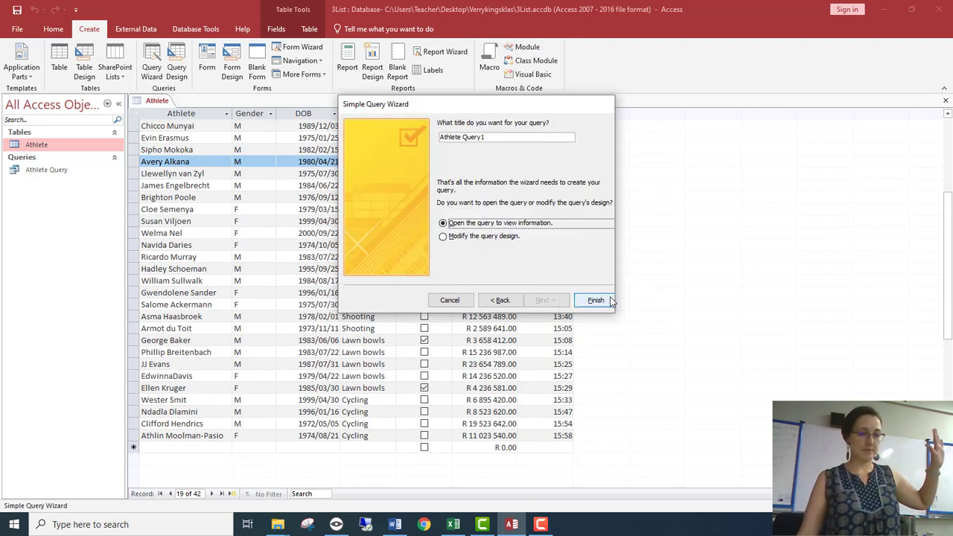
pyautogui.click(596, 300)
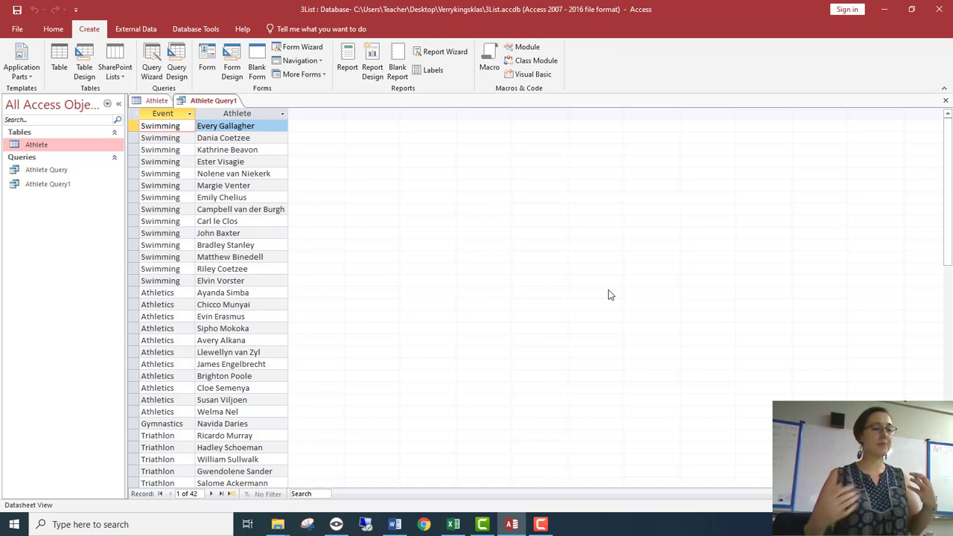
# Step: Check the Event column of the new query, switch the query to Design view and enable its Total row
pyautogui.click(168, 138)
pyautogui.click(168, 186)
pyautogui.click(168, 233)
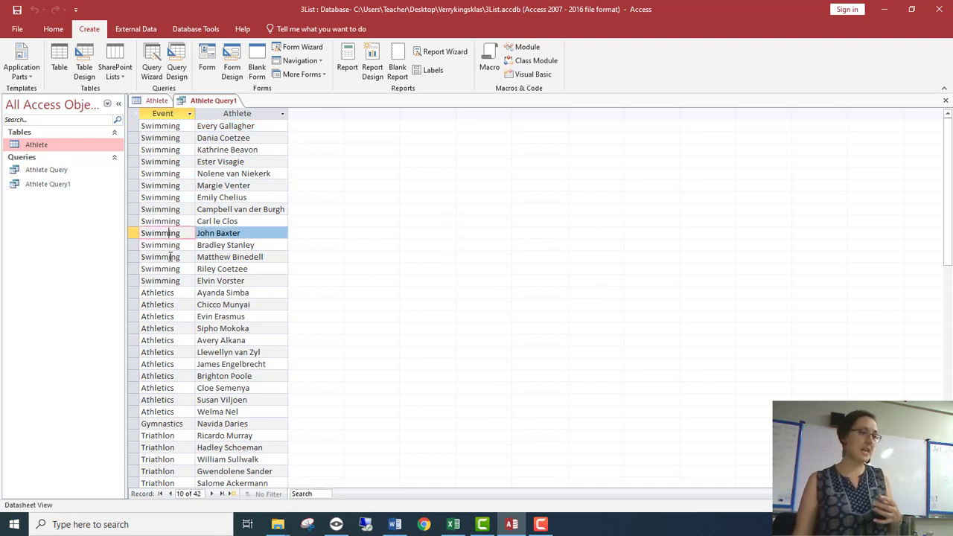
pyautogui.click(168, 268)
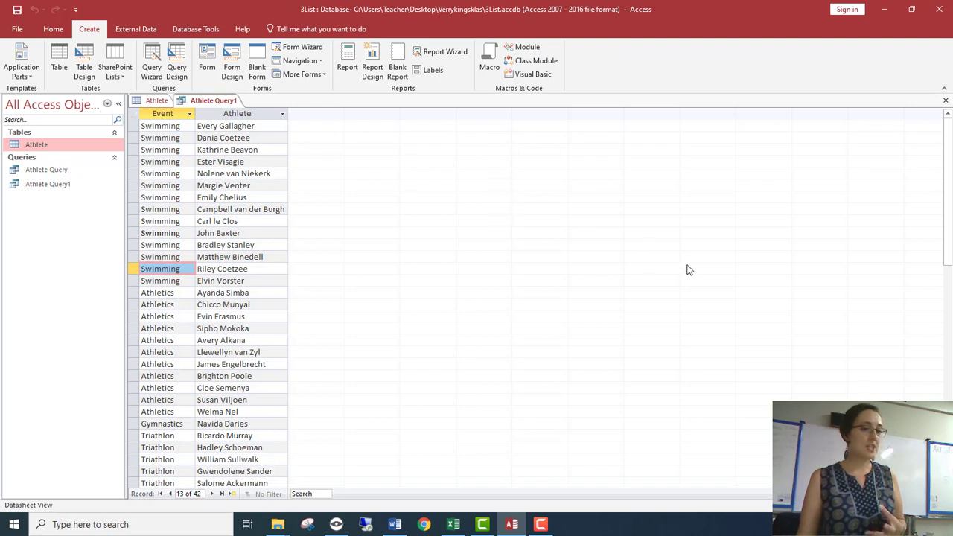
pyautogui.click(943, 506)
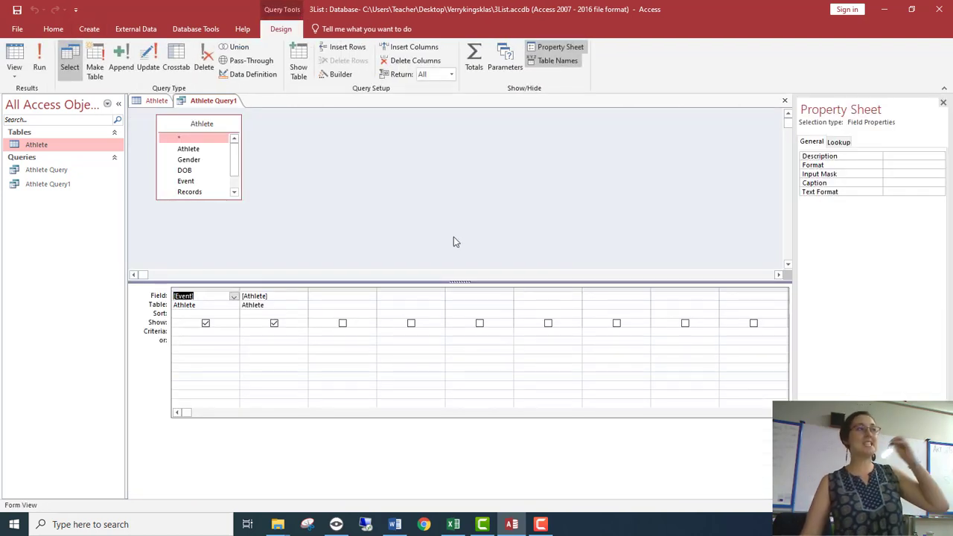
pyautogui.click(474, 58)
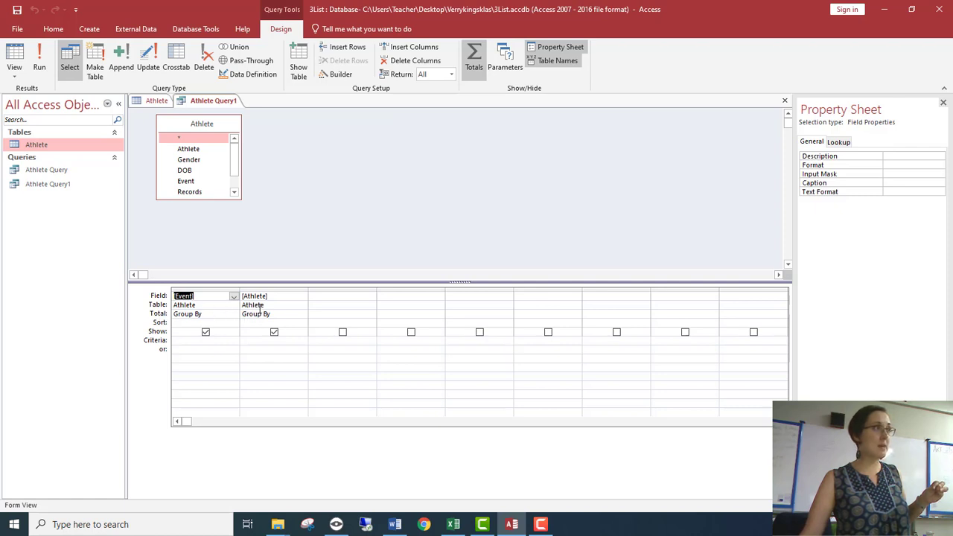
pyautogui.click(476, 66)
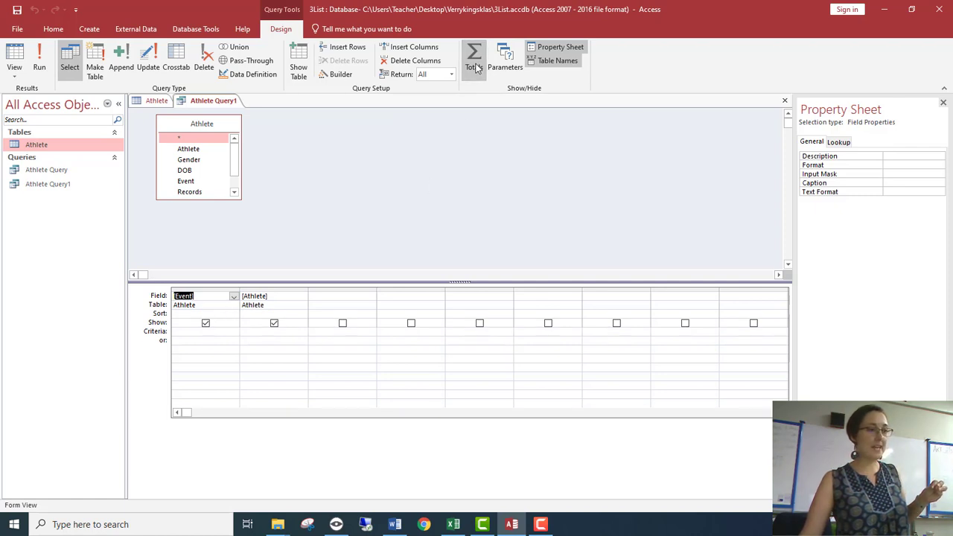
pyautogui.click(477, 67)
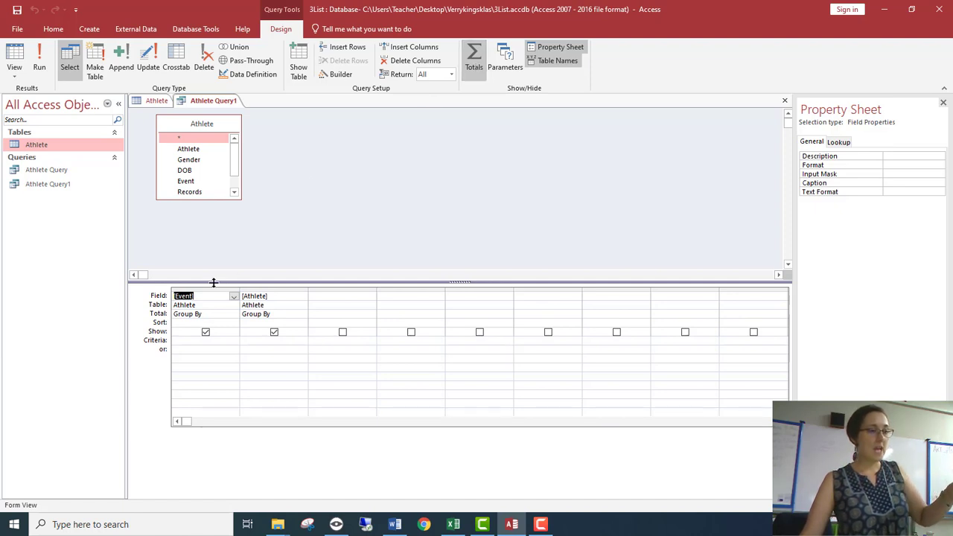
# Step: Keep Event as Group By, set the Athlete field's total to Count, run the query and check the Swimming count
pyautogui.click(208, 313)
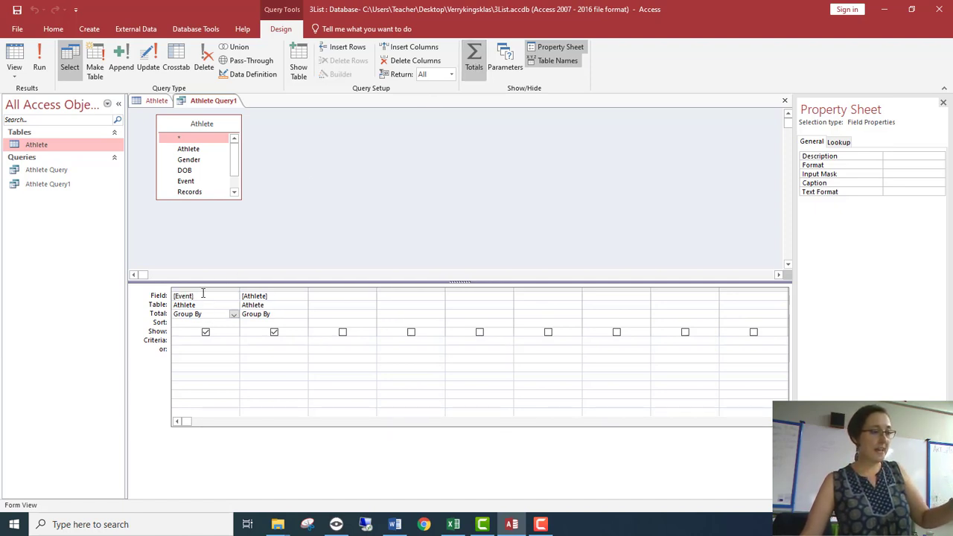
pyautogui.click(302, 315)
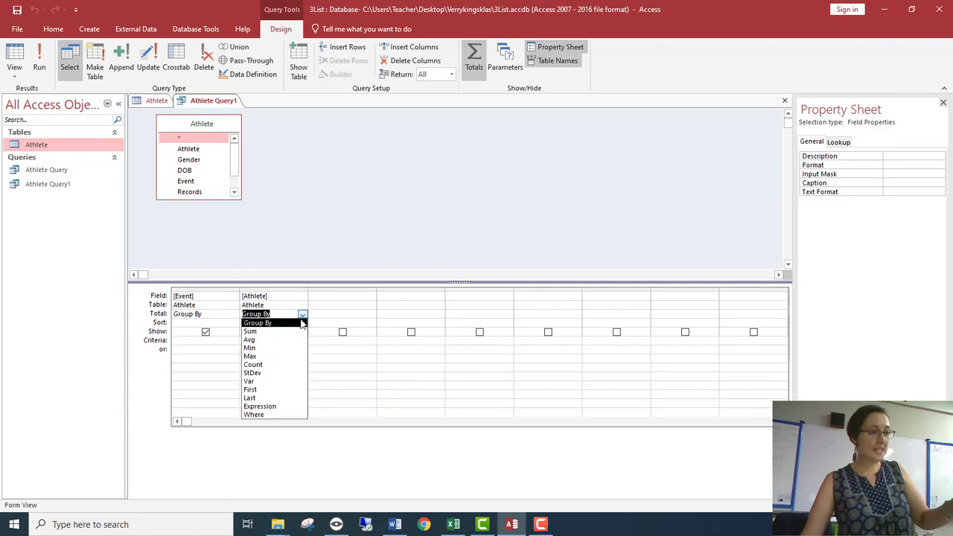
pyautogui.click(281, 364)
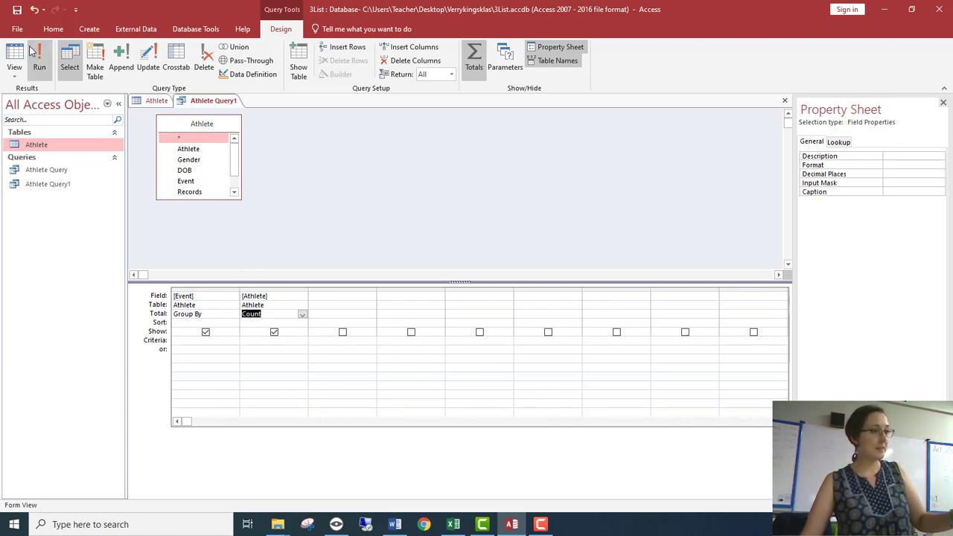
pyautogui.click(39, 68)
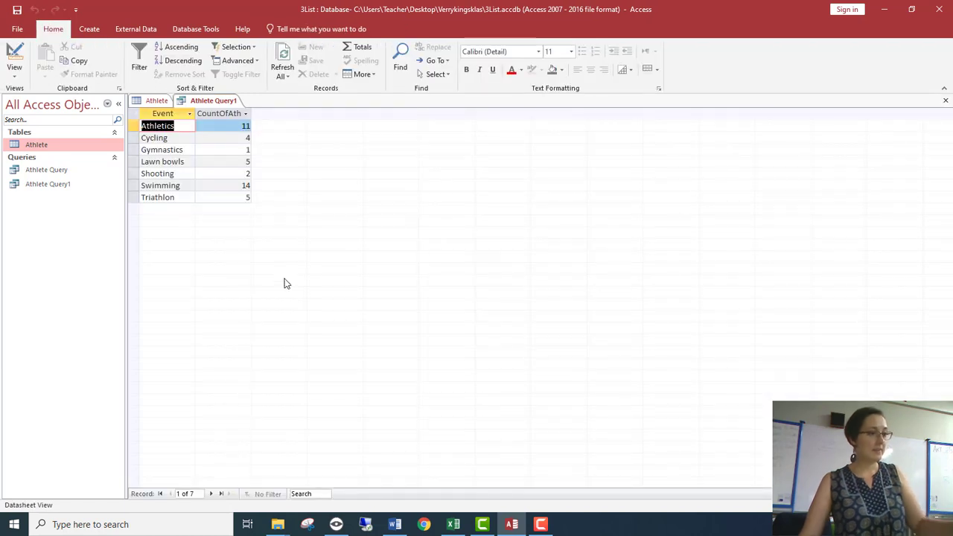
pyautogui.click(239, 186)
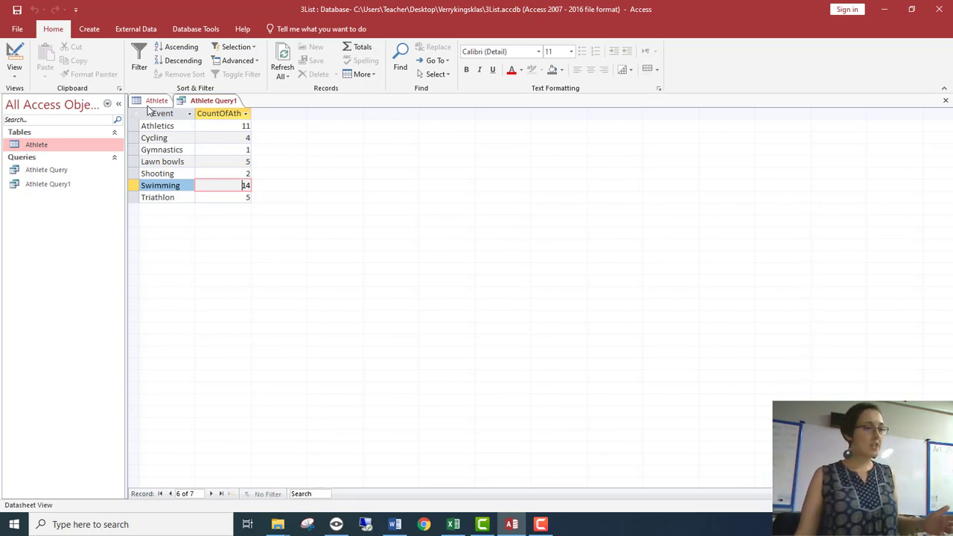
# Step: Return to the Athlete table and examine its Start, Gender and Net_Worth columns
pyautogui.click(154, 101)
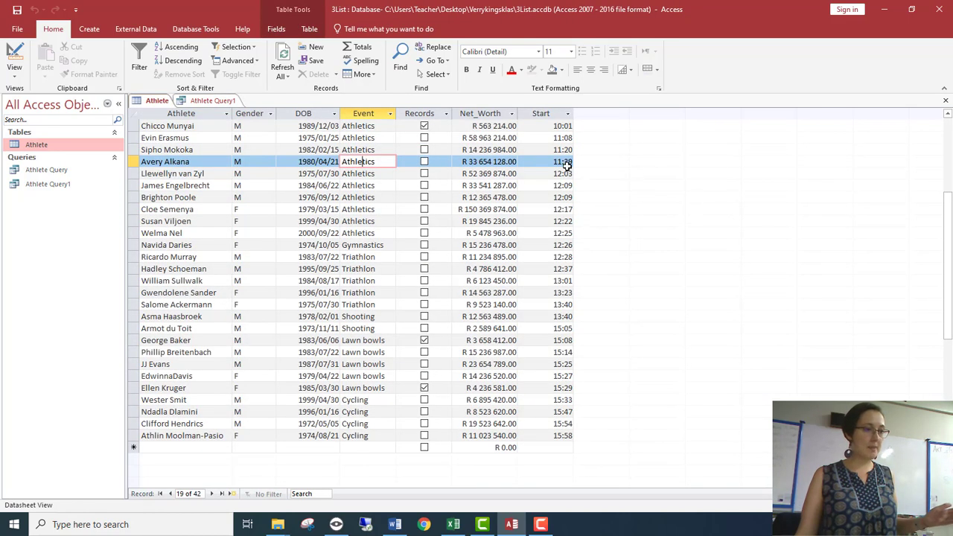
pyautogui.click(558, 126)
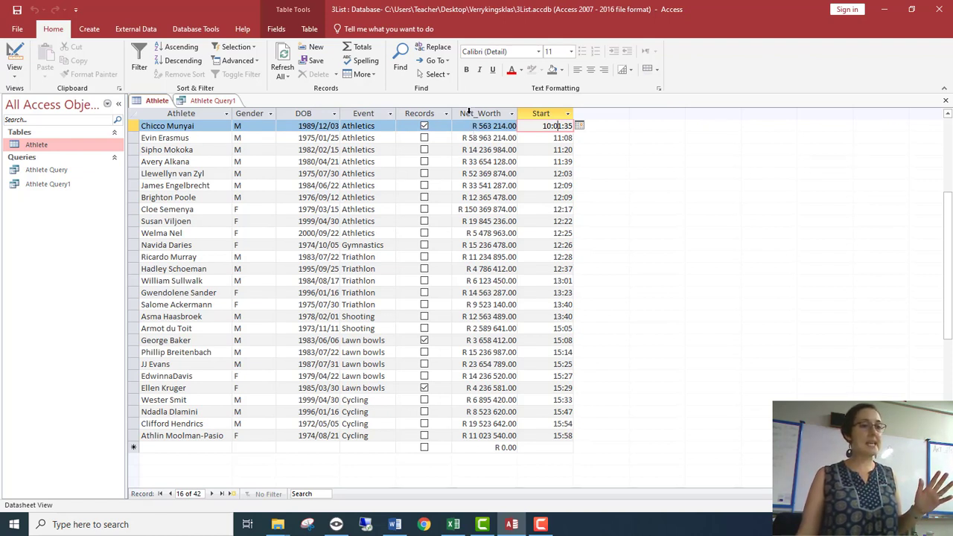
pyautogui.click(253, 112)
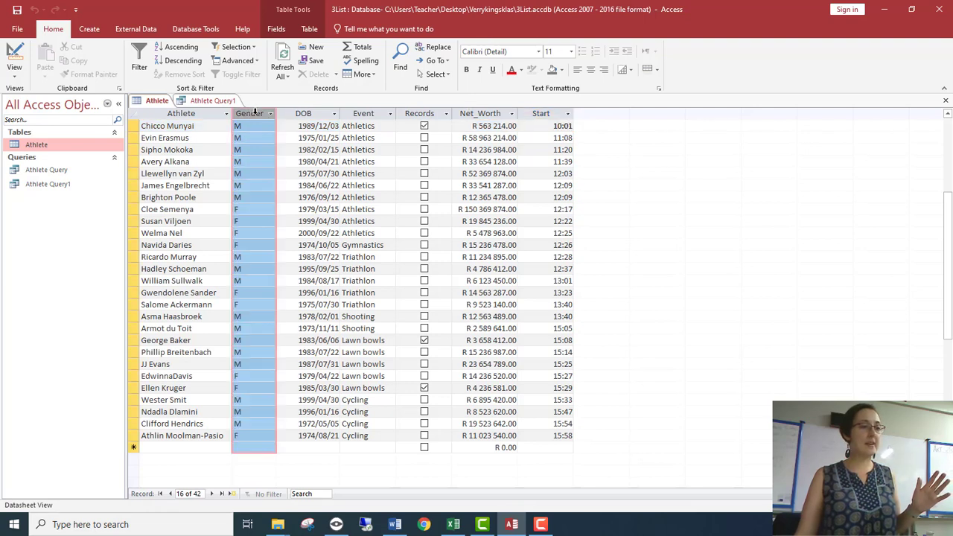
pyautogui.click(487, 112)
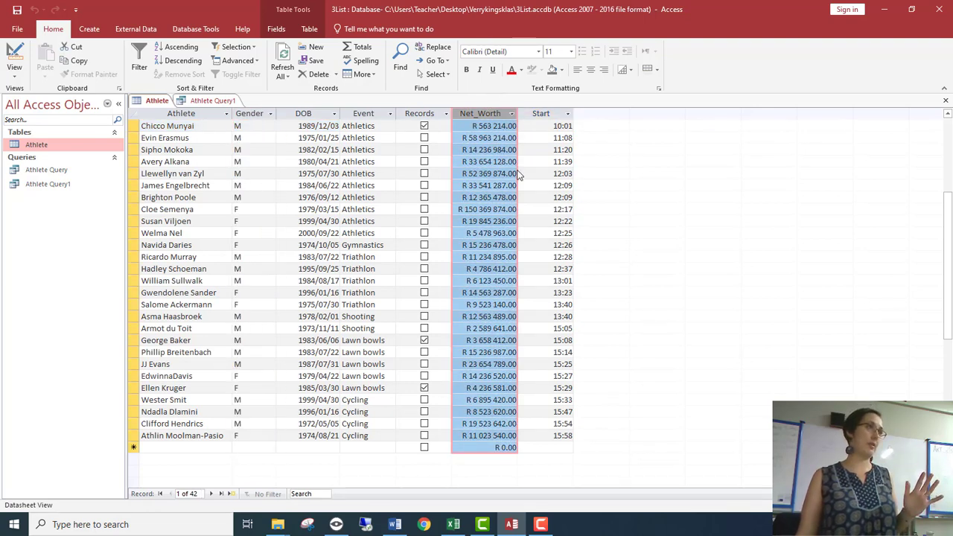
pyautogui.hotkey('alt', 'Tab')
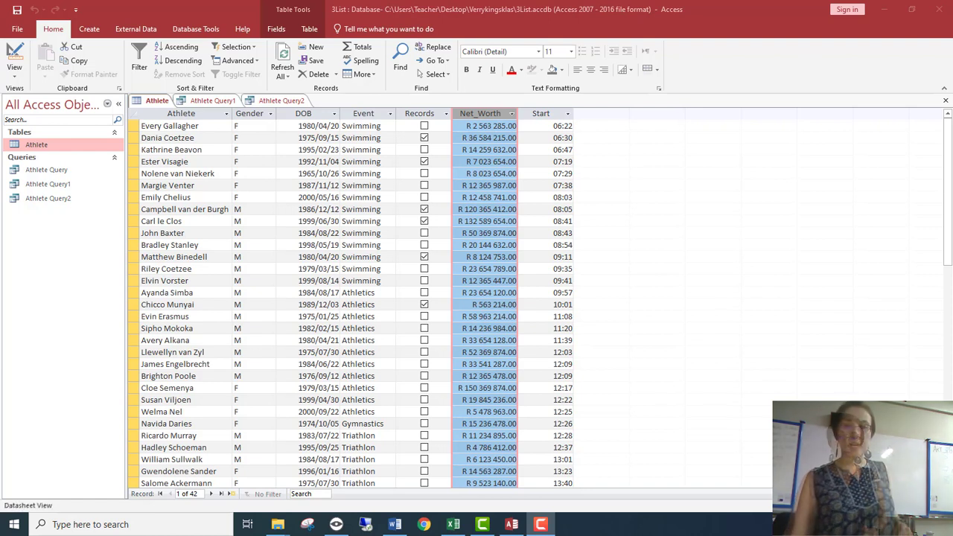
pyautogui.click(845, 266)
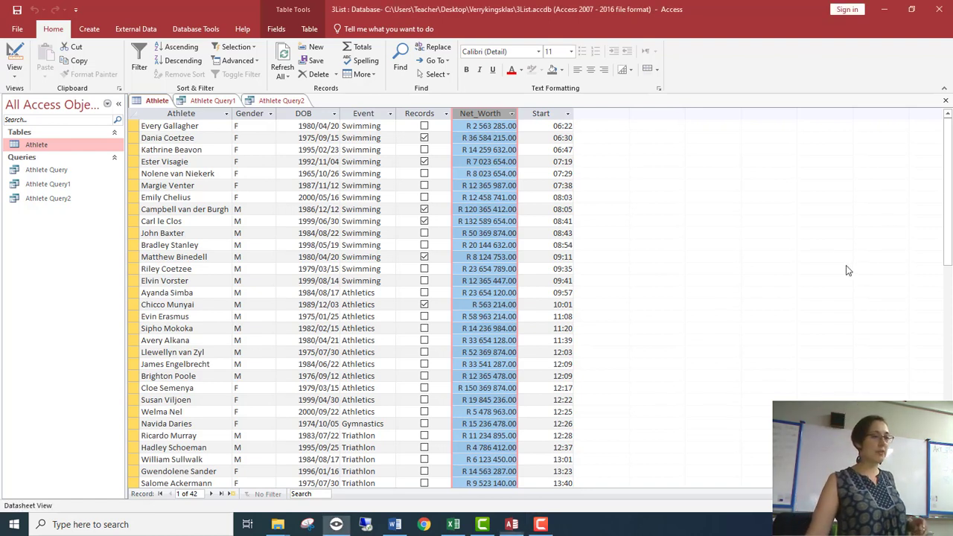
# Step: Create a simple detail query from the Athlete table with the Records and Net_Worth fields, and open it to view its records
pyautogui.click(89, 29)
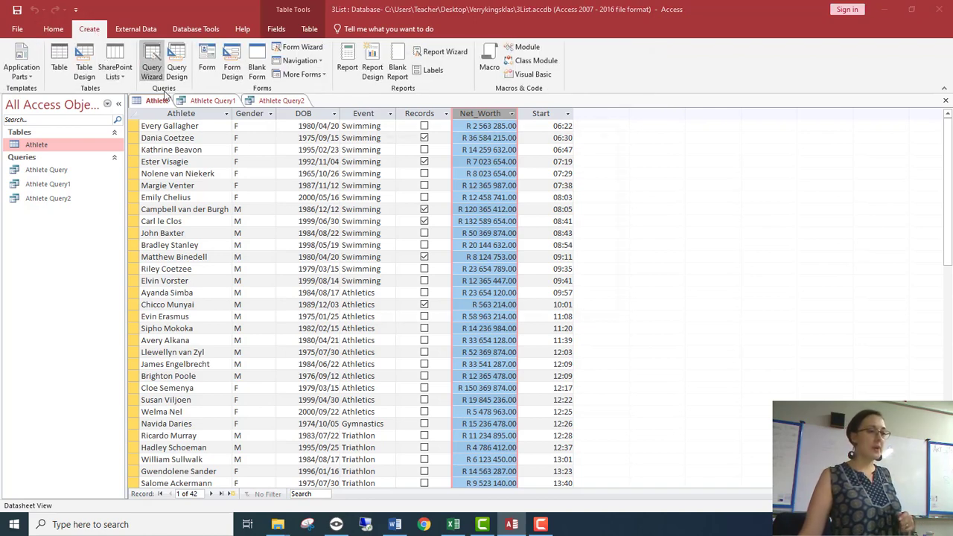
pyautogui.click(152, 65)
pyautogui.click(525, 310)
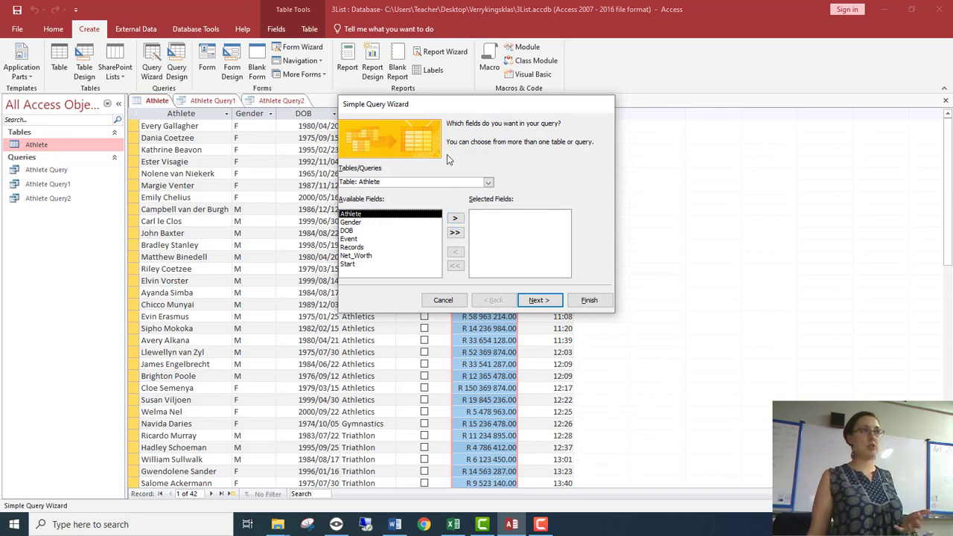
pyautogui.moveTo(454, 105); pyautogui.dragTo(668, 103)
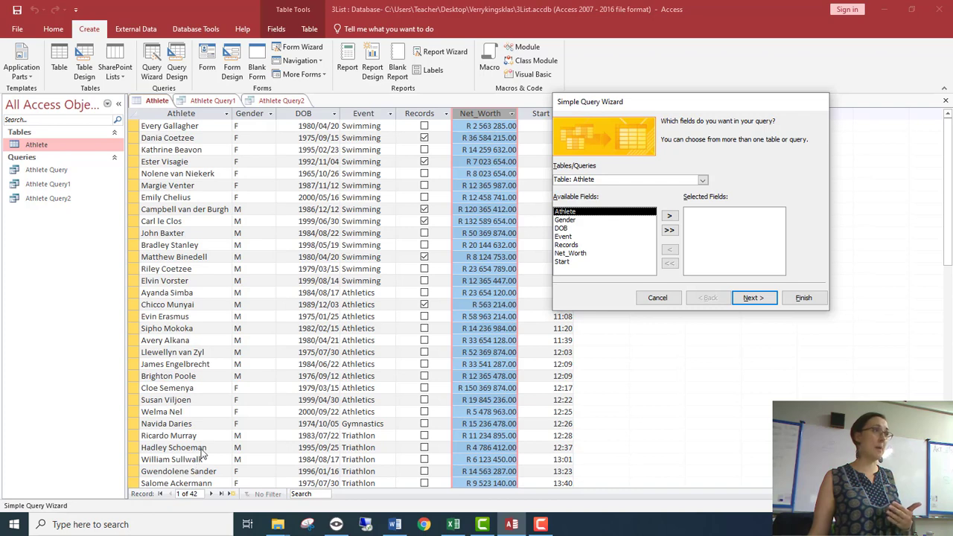
pyautogui.doubleClick(566, 246)
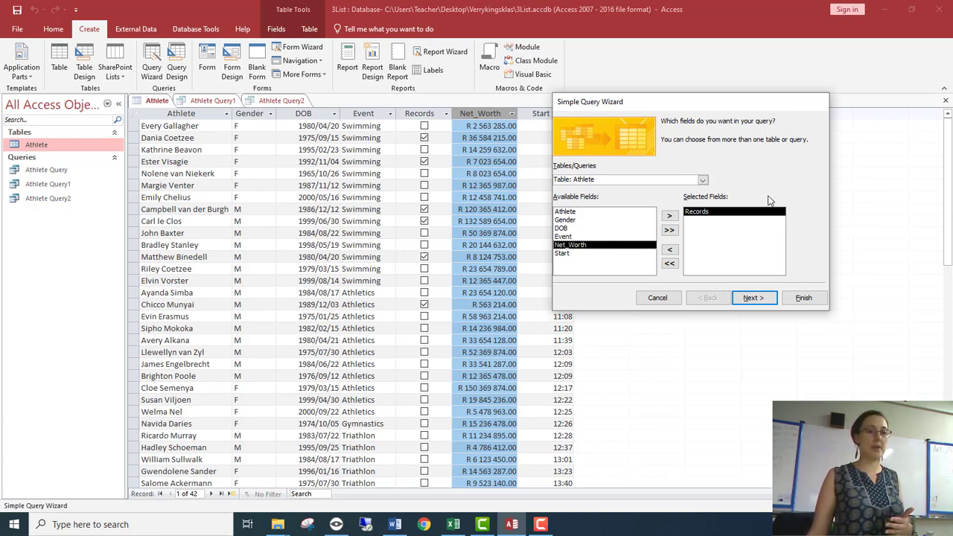
pyautogui.doubleClick(585, 246)
pyautogui.click(748, 297)
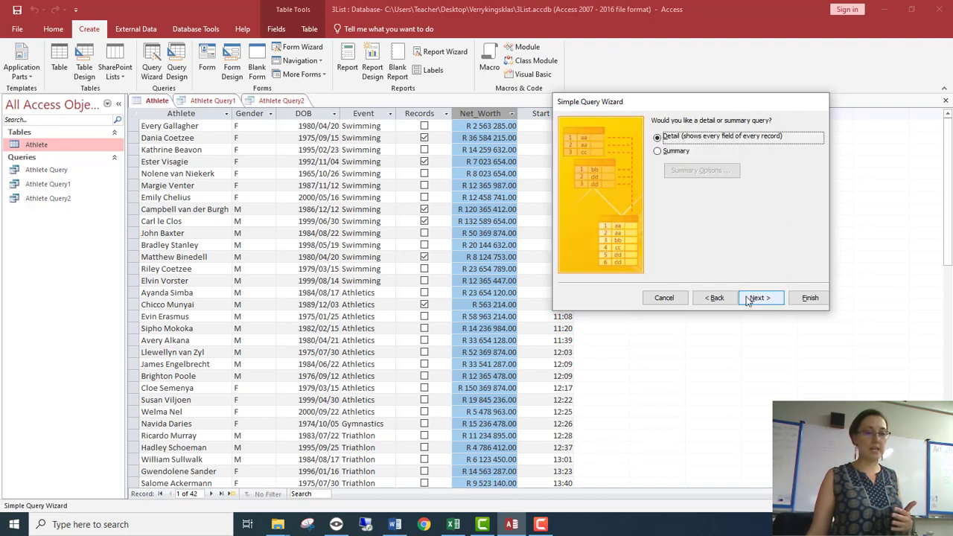
pyautogui.click(775, 300)
pyautogui.click(807, 299)
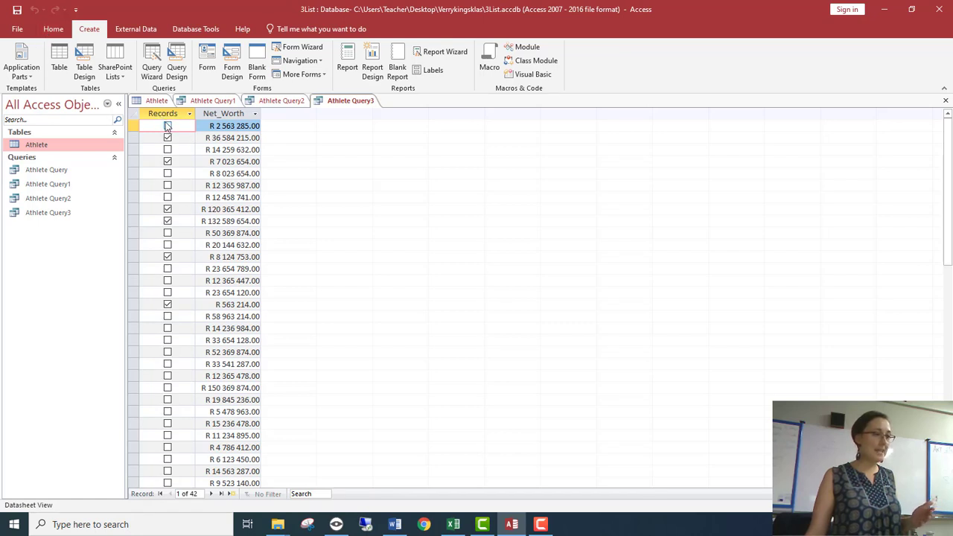
pyautogui.click(54, 29)
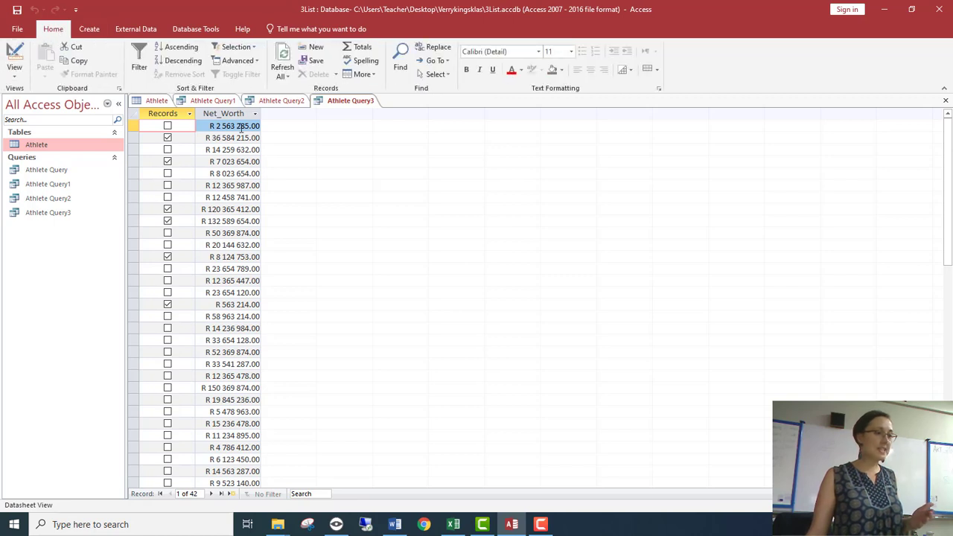
# Step: Total the Net_Worth field with Sum, grouped by Records, and show the query results with the sum column widened to fit its values
pyautogui.click(14, 56)
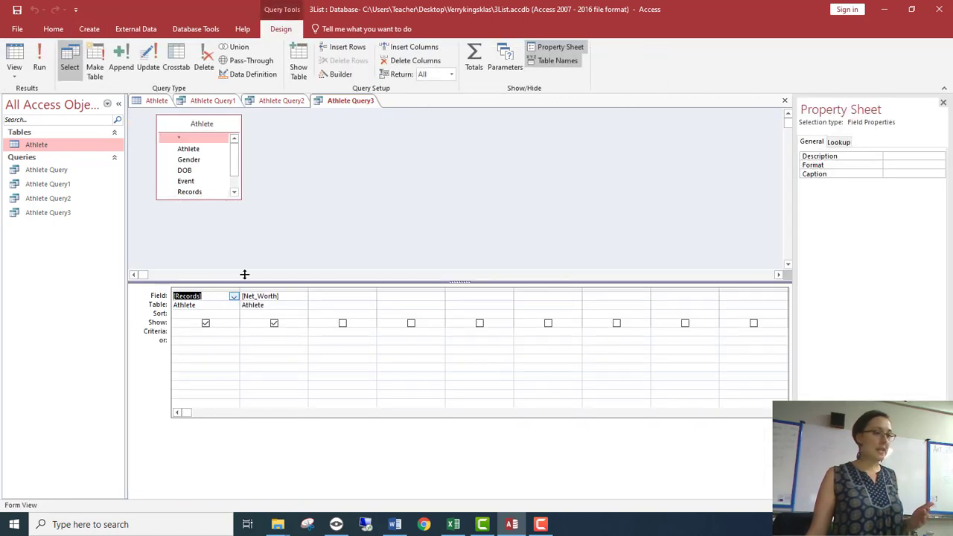
pyautogui.click(473, 59)
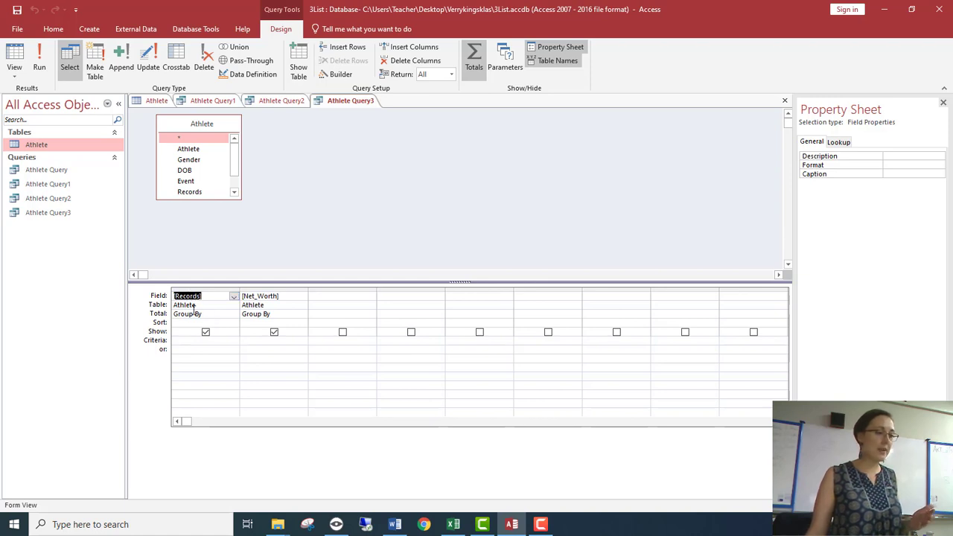
pyautogui.click(269, 314)
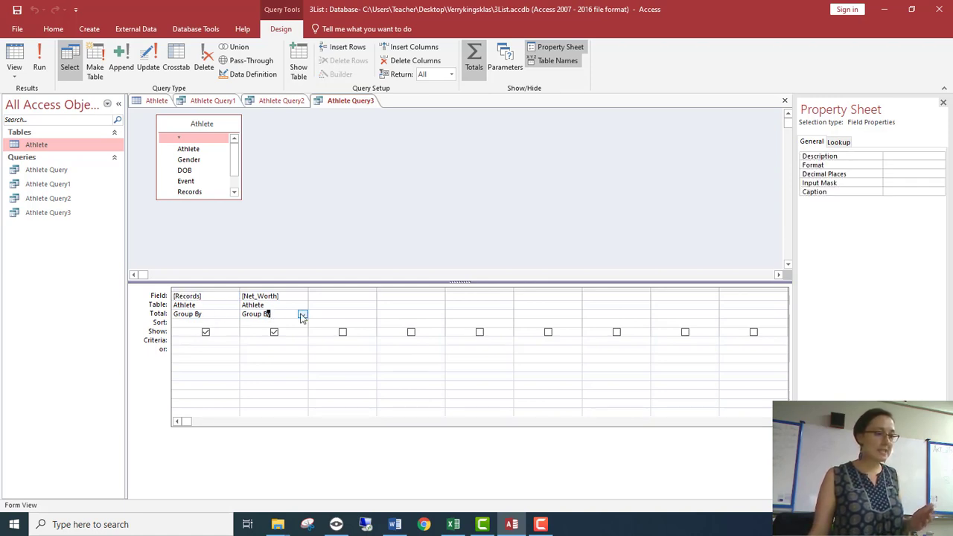
pyautogui.click(302, 314)
pyautogui.click(289, 331)
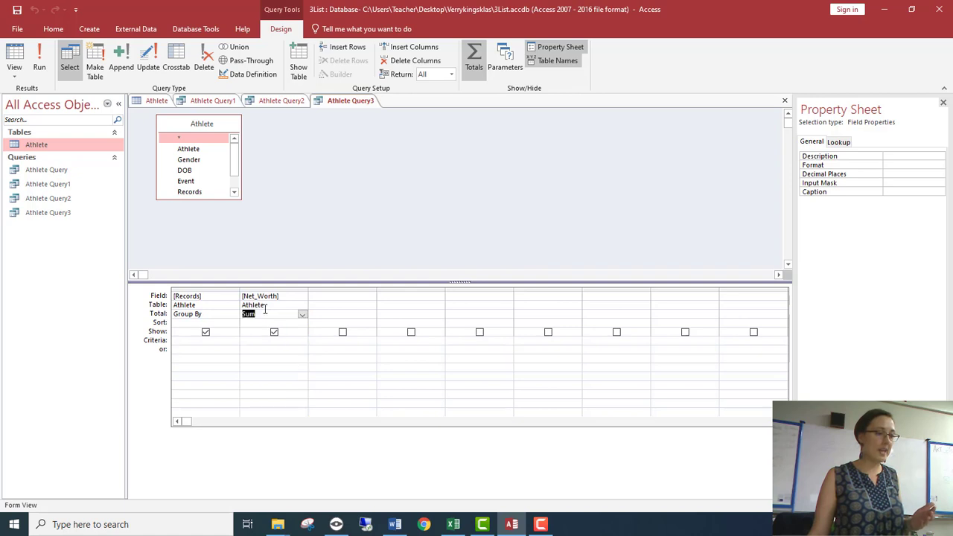
pyautogui.click(39, 52)
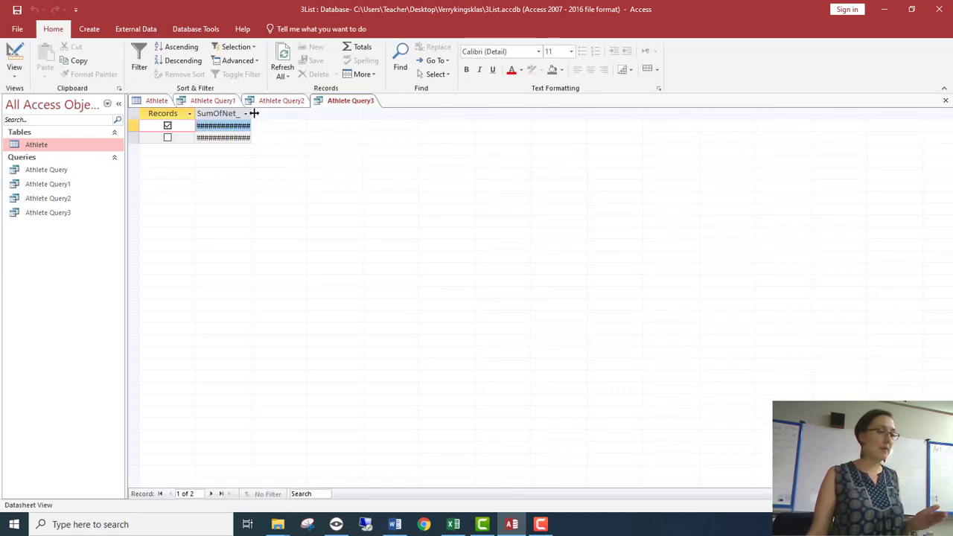
pyautogui.moveTo(253, 112); pyautogui.dragTo(291, 111)
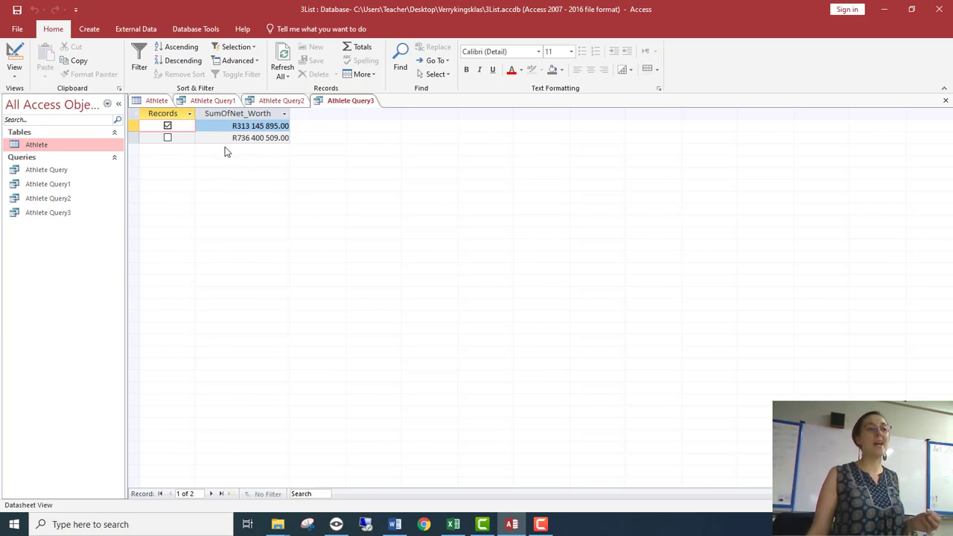
# Step: Add the Athlete field to the query's design with its total set to Count, and display the results in Datasheet view
pyautogui.click(21, 58)
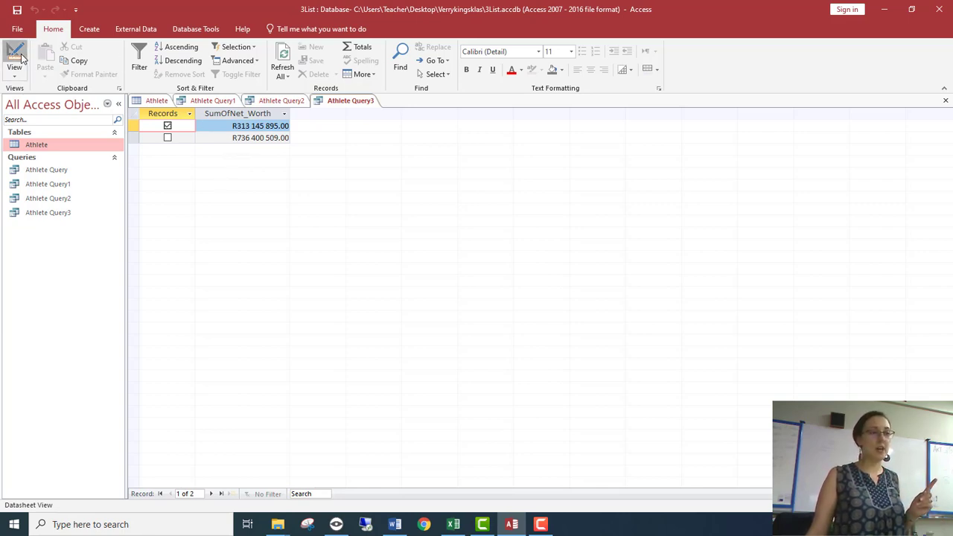
pyautogui.click(357, 296)
pyautogui.click(370, 296)
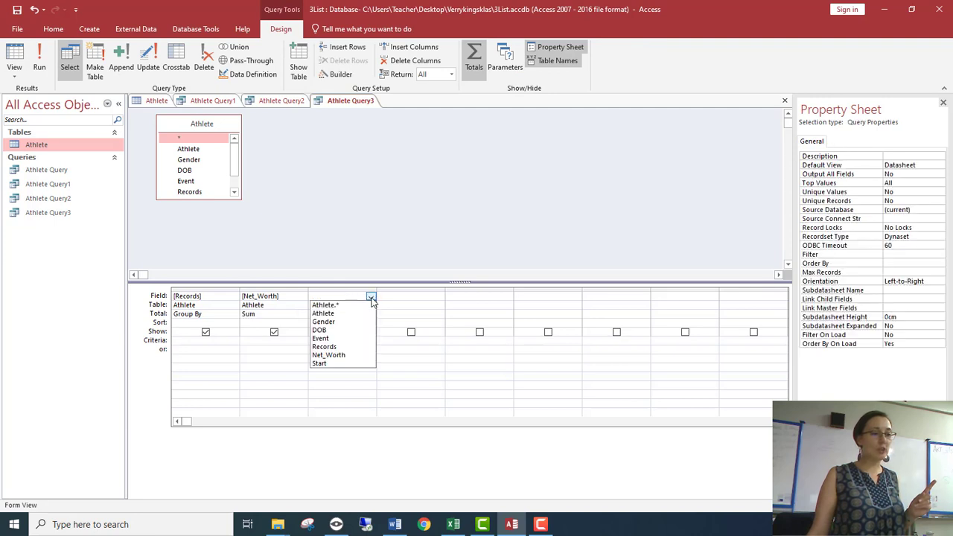
pyautogui.click(365, 315)
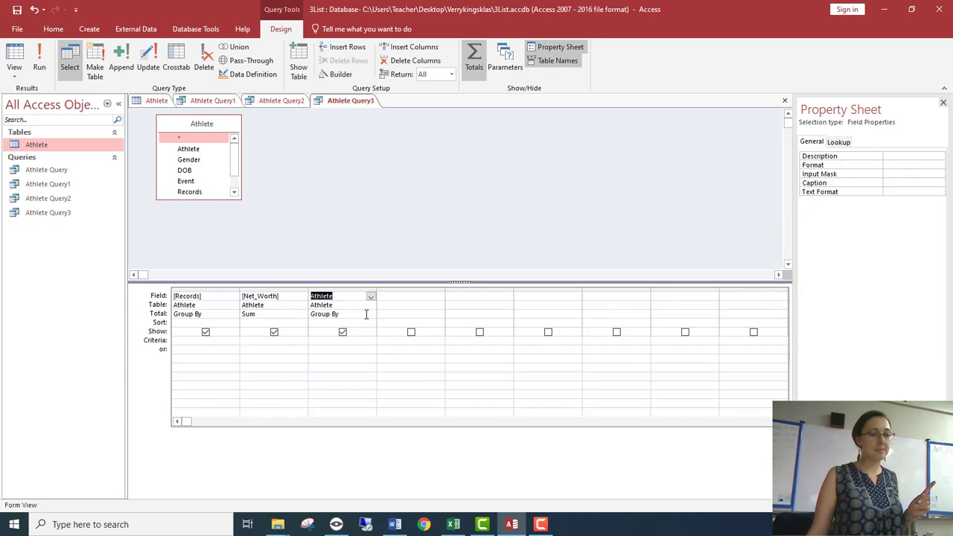
pyautogui.click(365, 315)
pyautogui.click(370, 314)
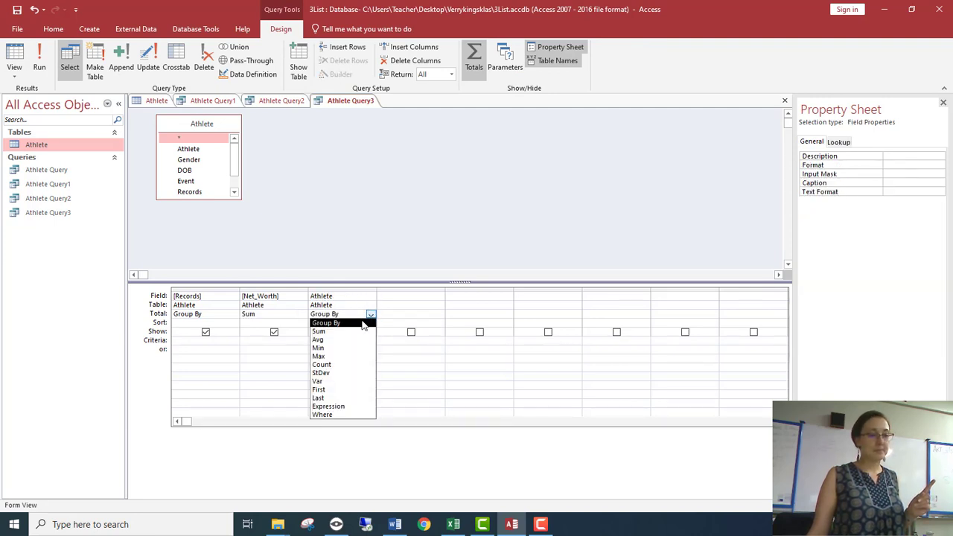
pyautogui.click(354, 364)
pyautogui.click(20, 63)
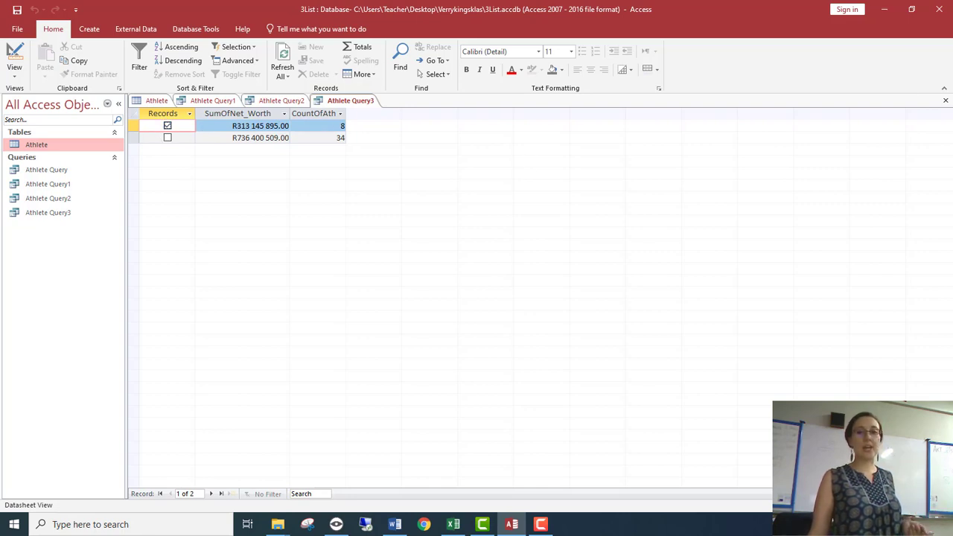
pyautogui.hotkey('alt', 'Tab')
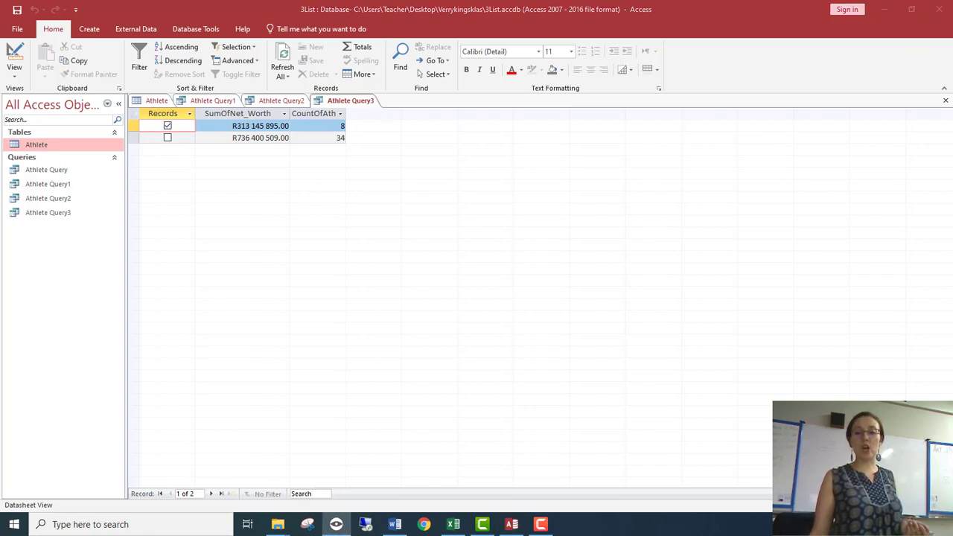